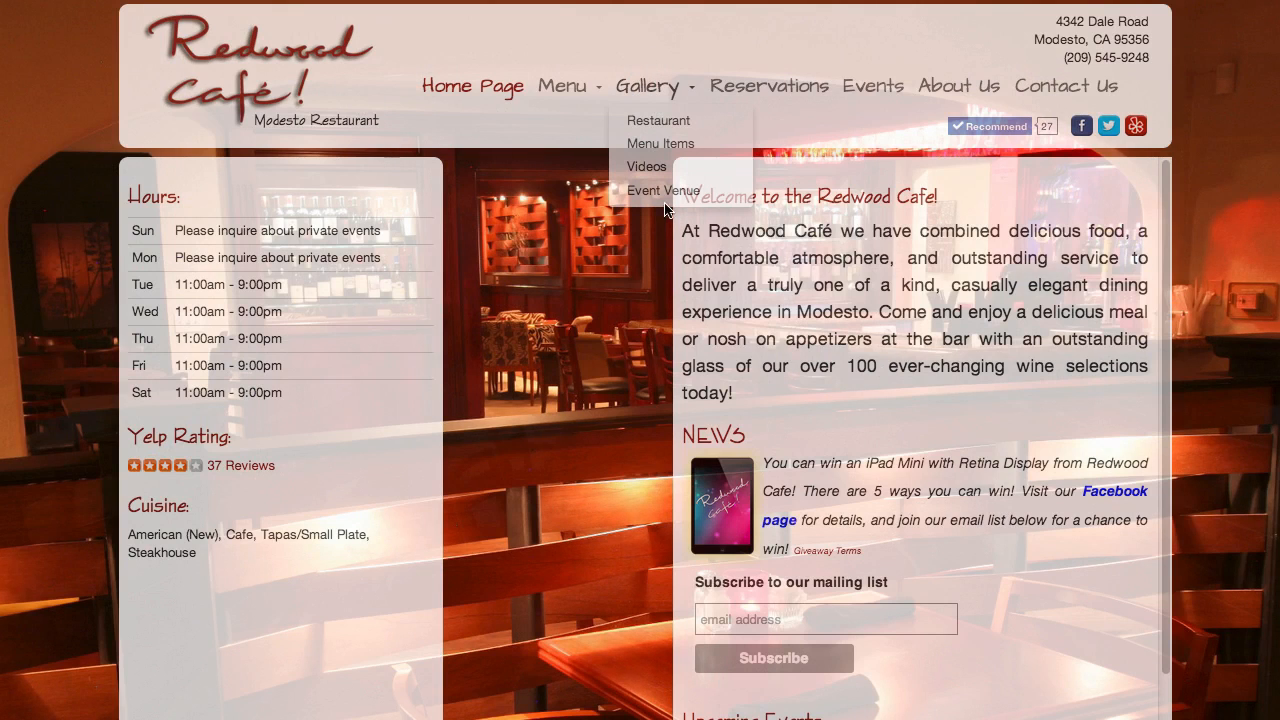
click(659, 120)
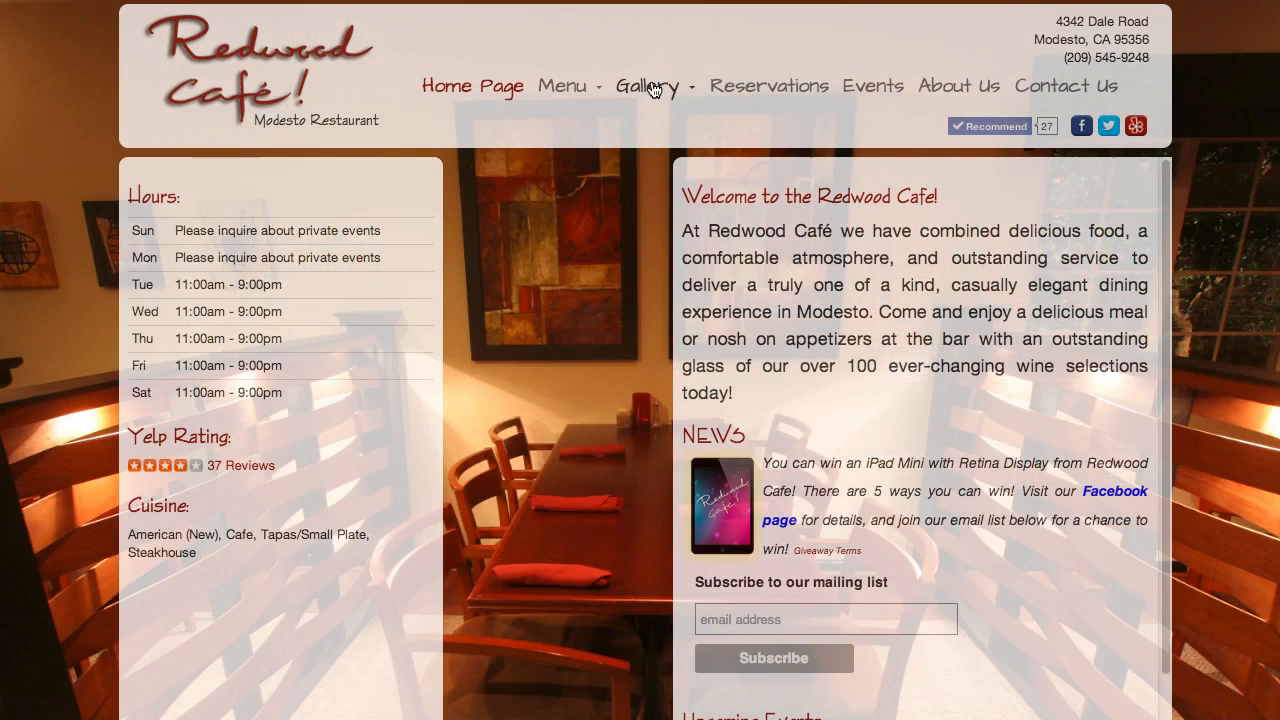
mouse_move(652, 88)
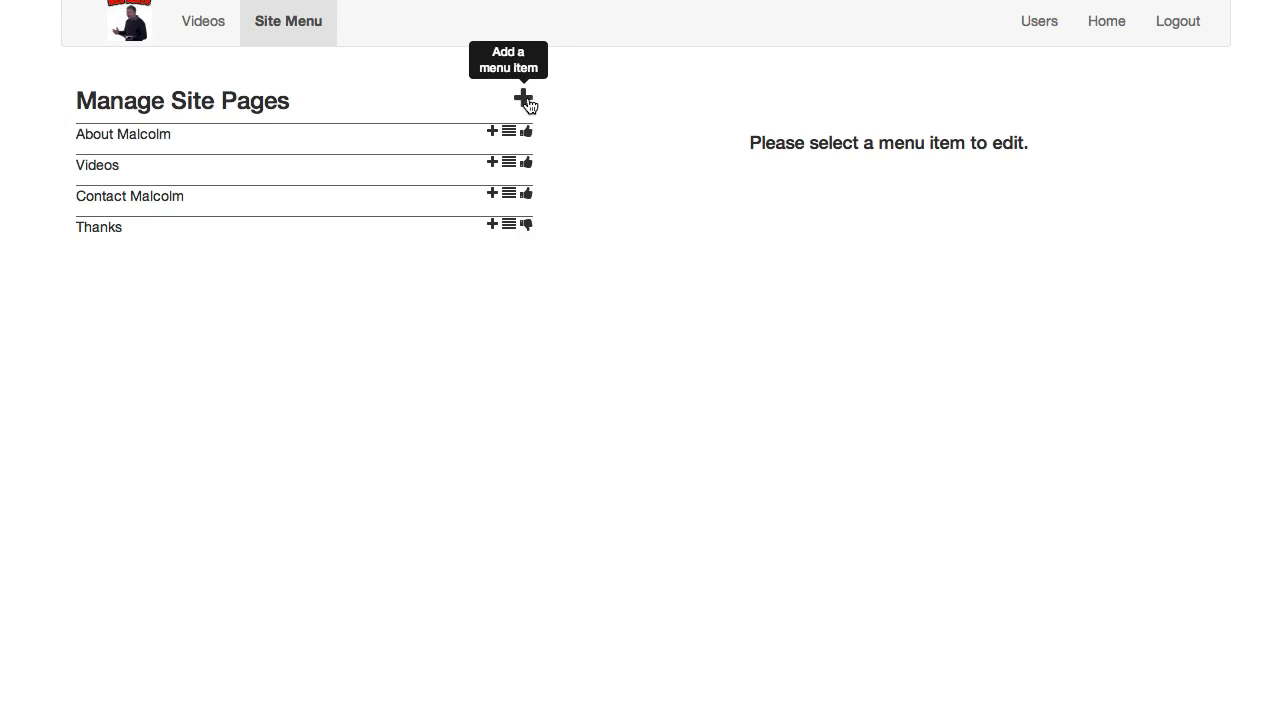
- Add a submenu item named "Test Menu Item" under the Thanks page
click(523, 99)
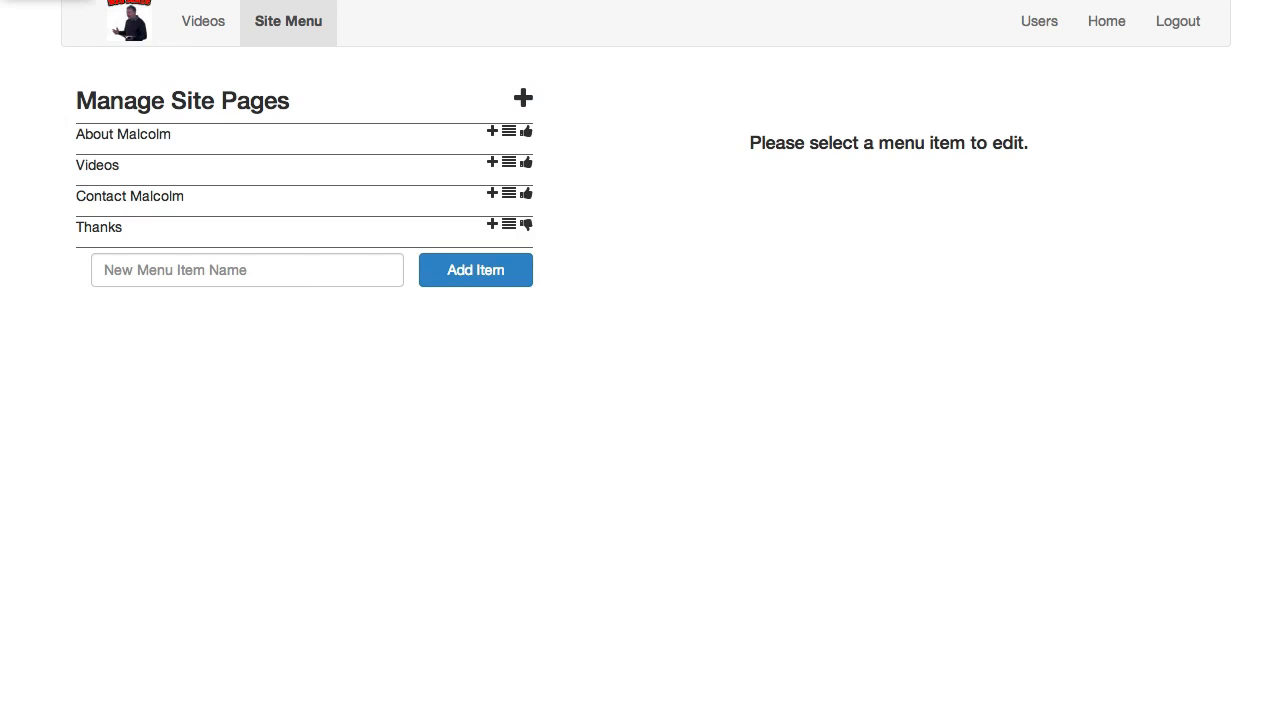
key(super+r)
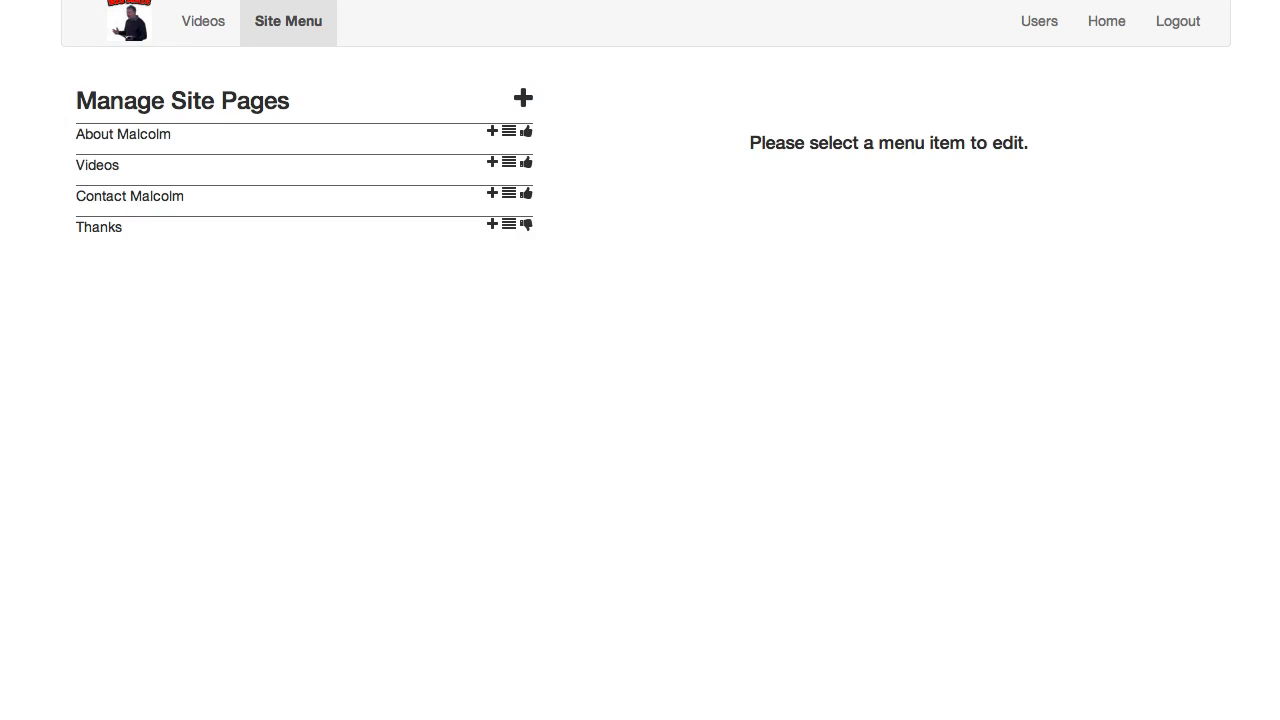
click(492, 226)
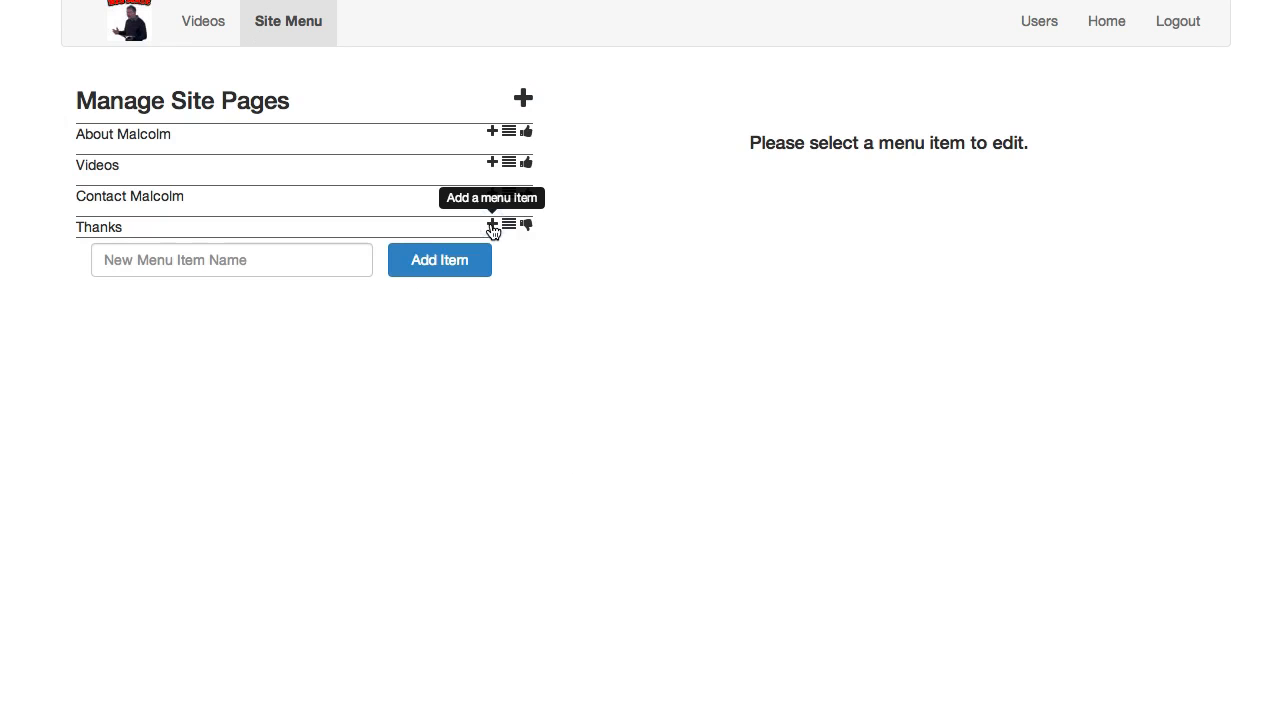
click(139, 272)
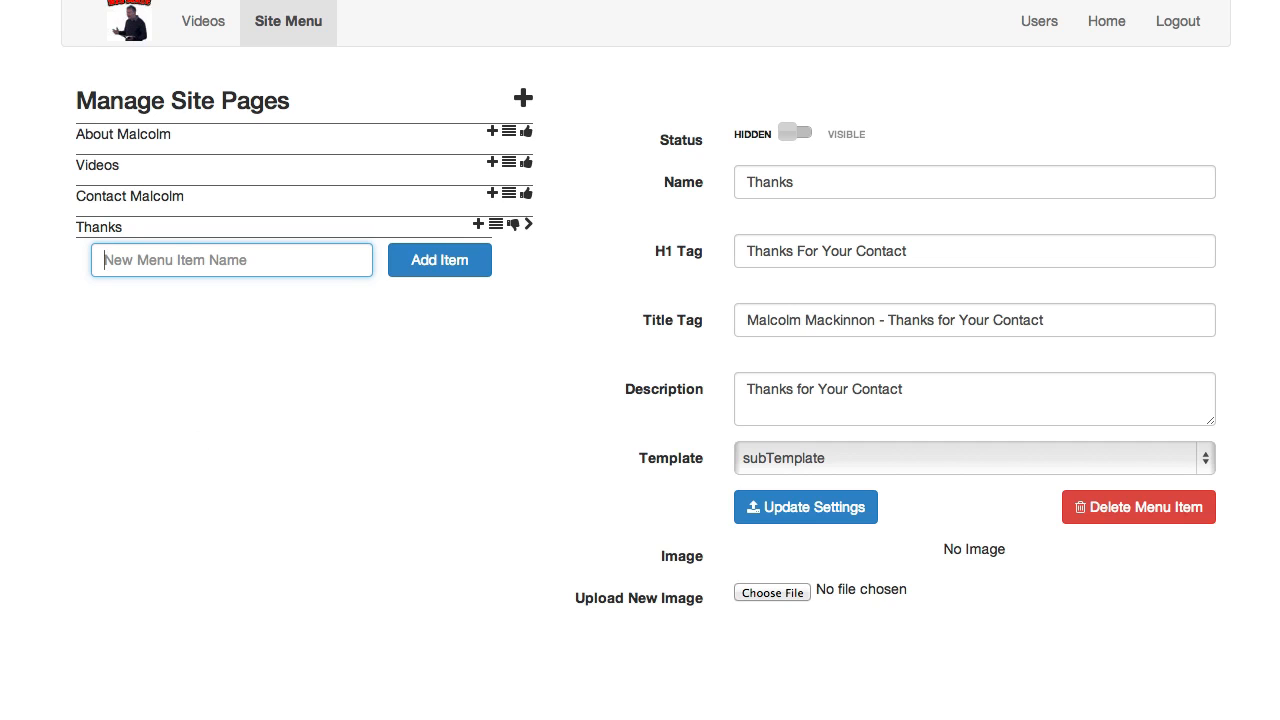
text(Test Menu )
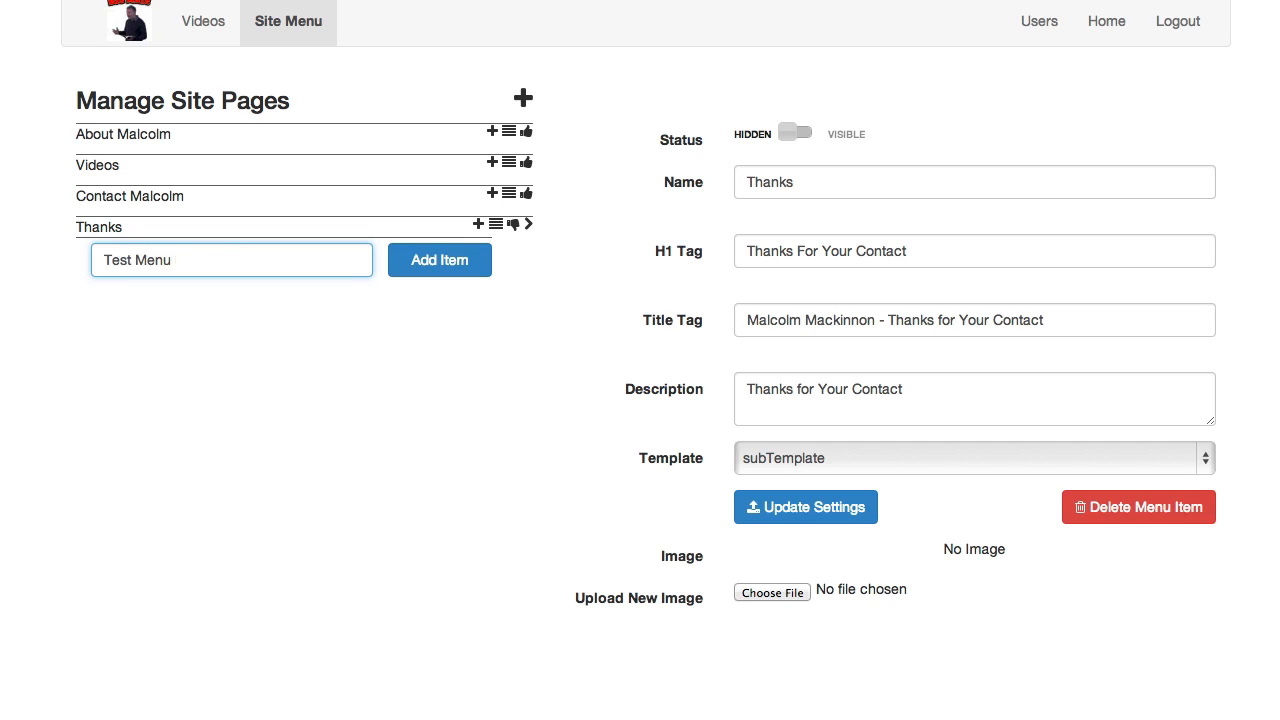
text(Item)
click(459, 261)
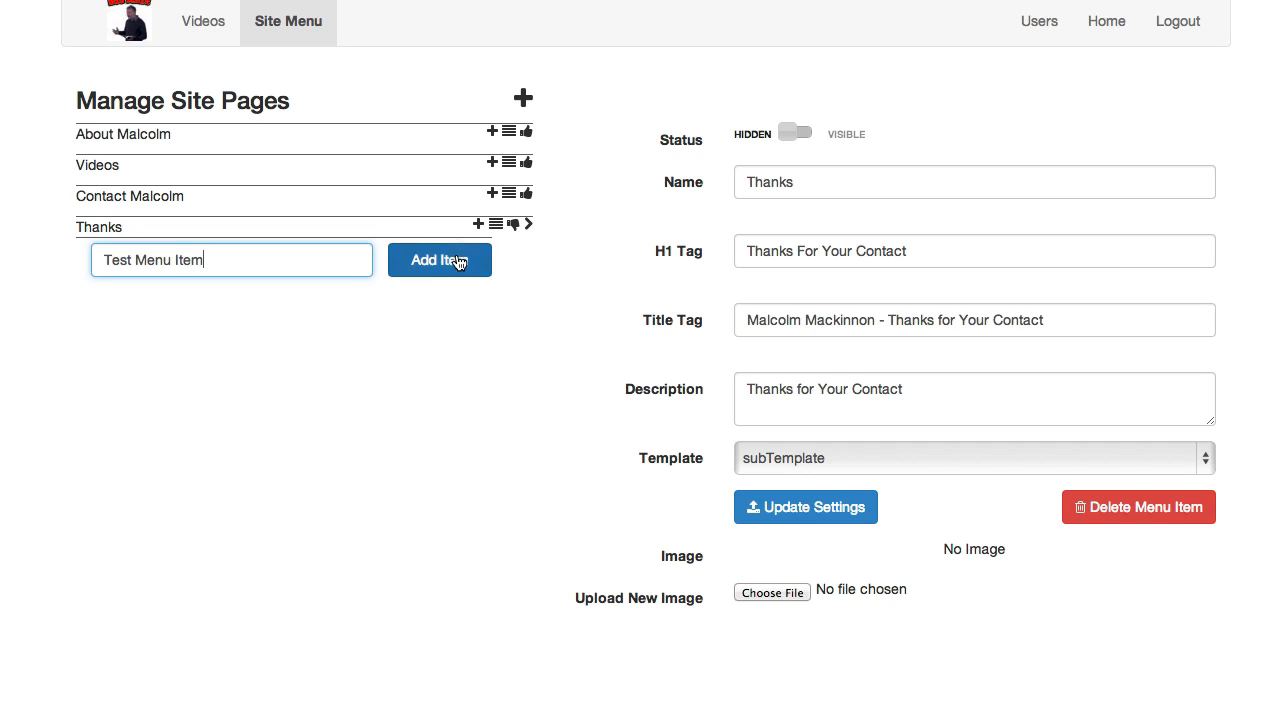
click(459, 261)
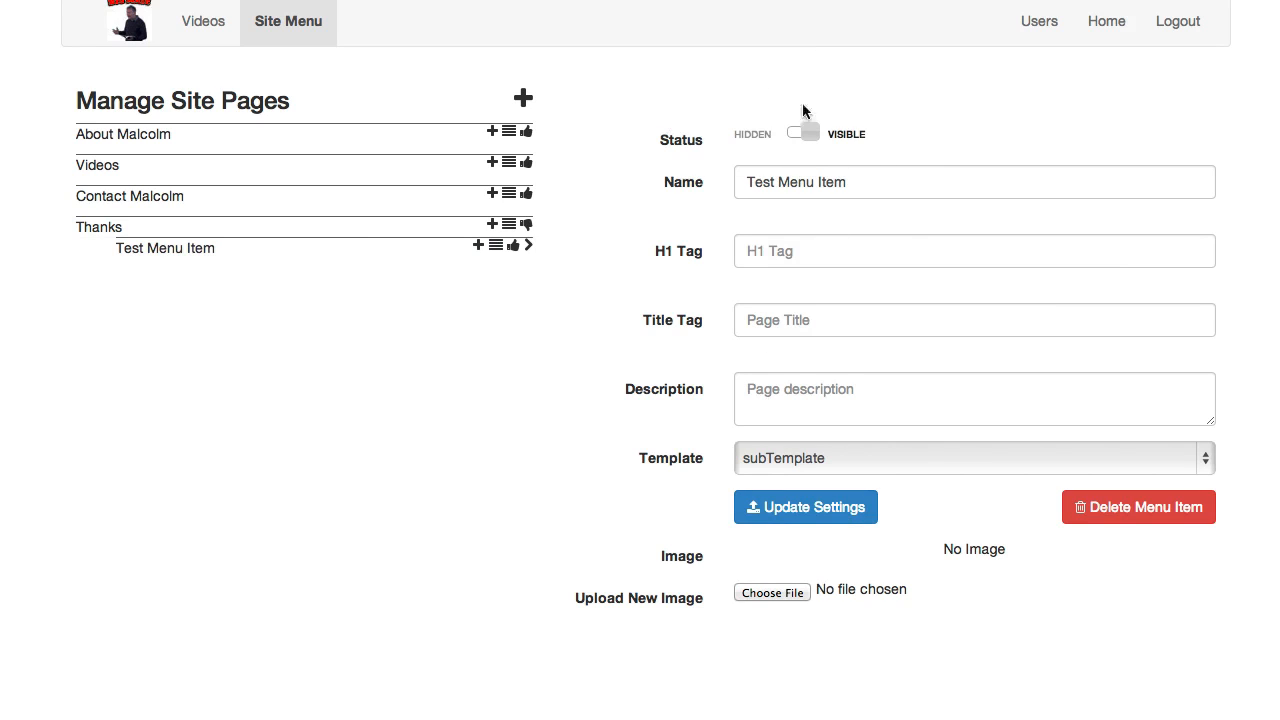
- Set the status of Test Menu Item to Hidden
click(749, 140)
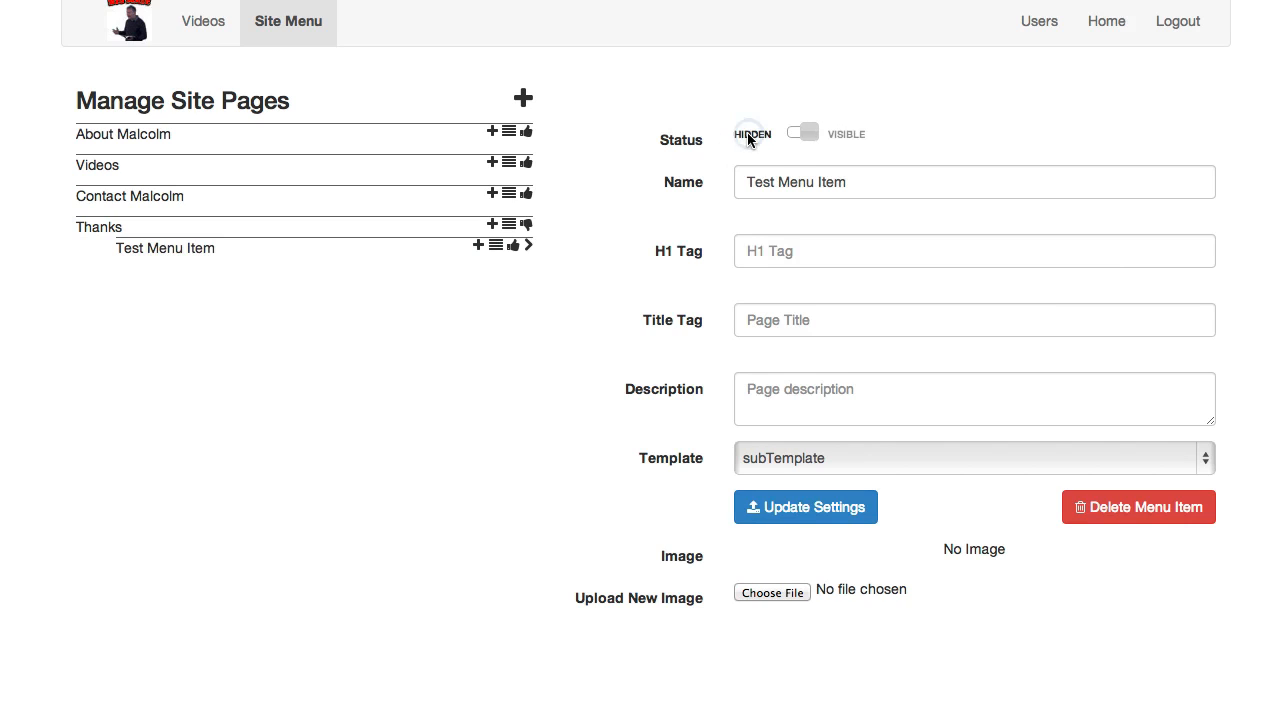
click(847, 134)
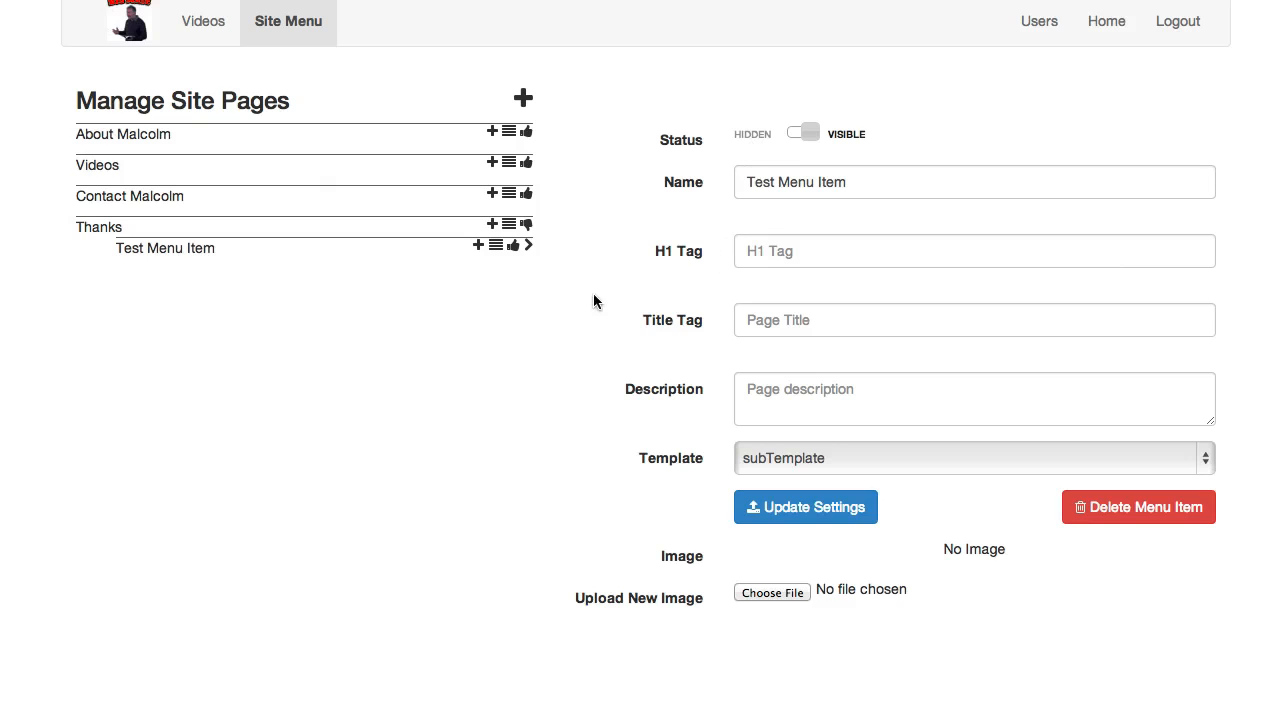
click(752, 136)
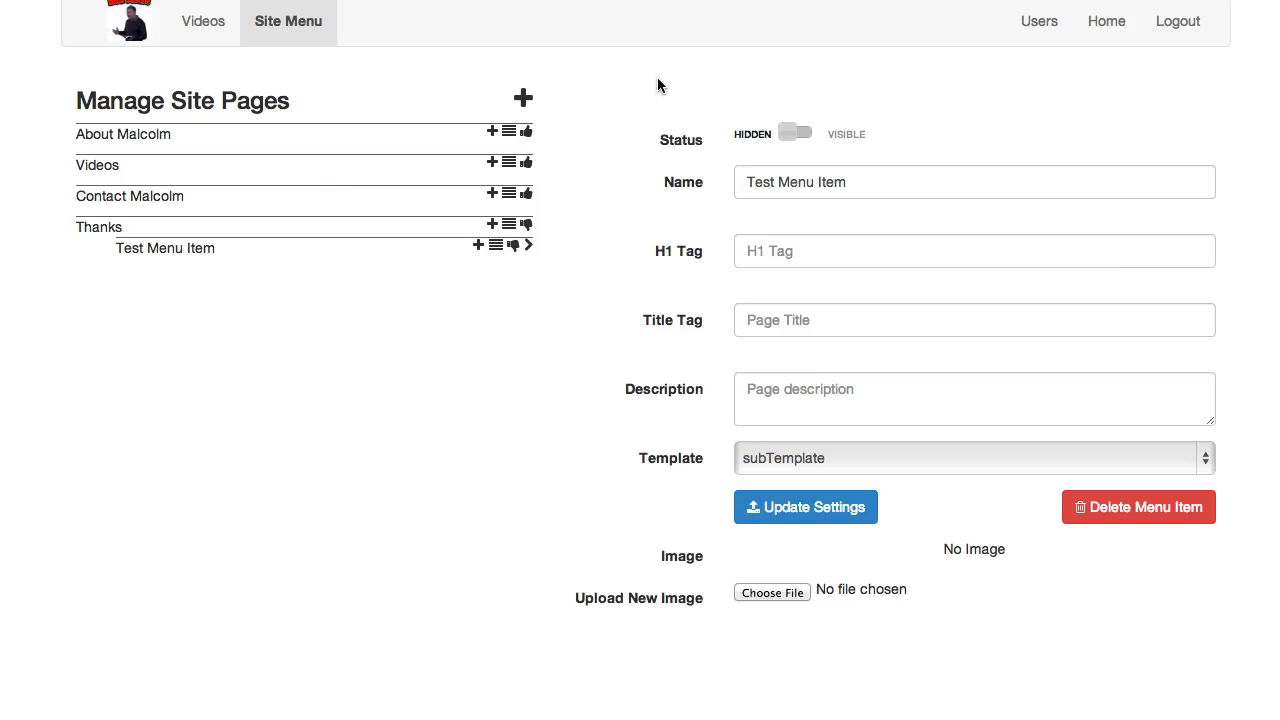
- Examine the Name, H1 Tag, Title Tag and Description fields and the template options of Test Menu Item
click(935, 183)
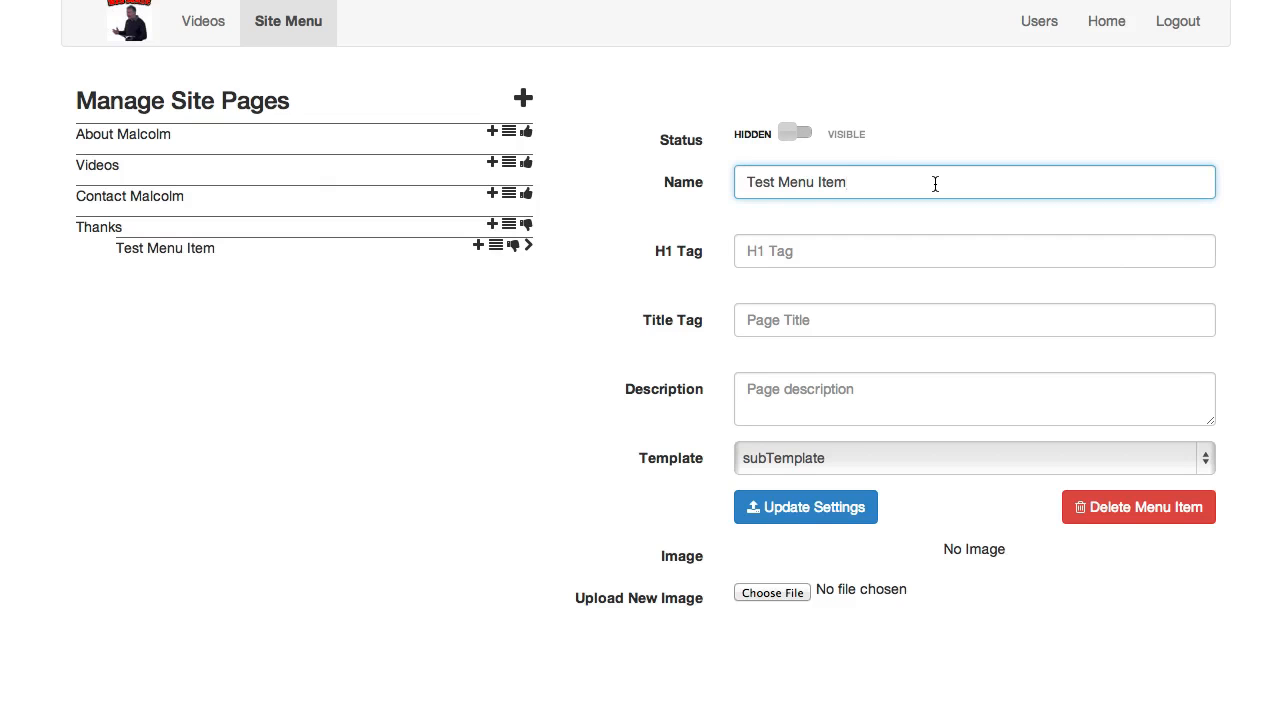
click(800, 252)
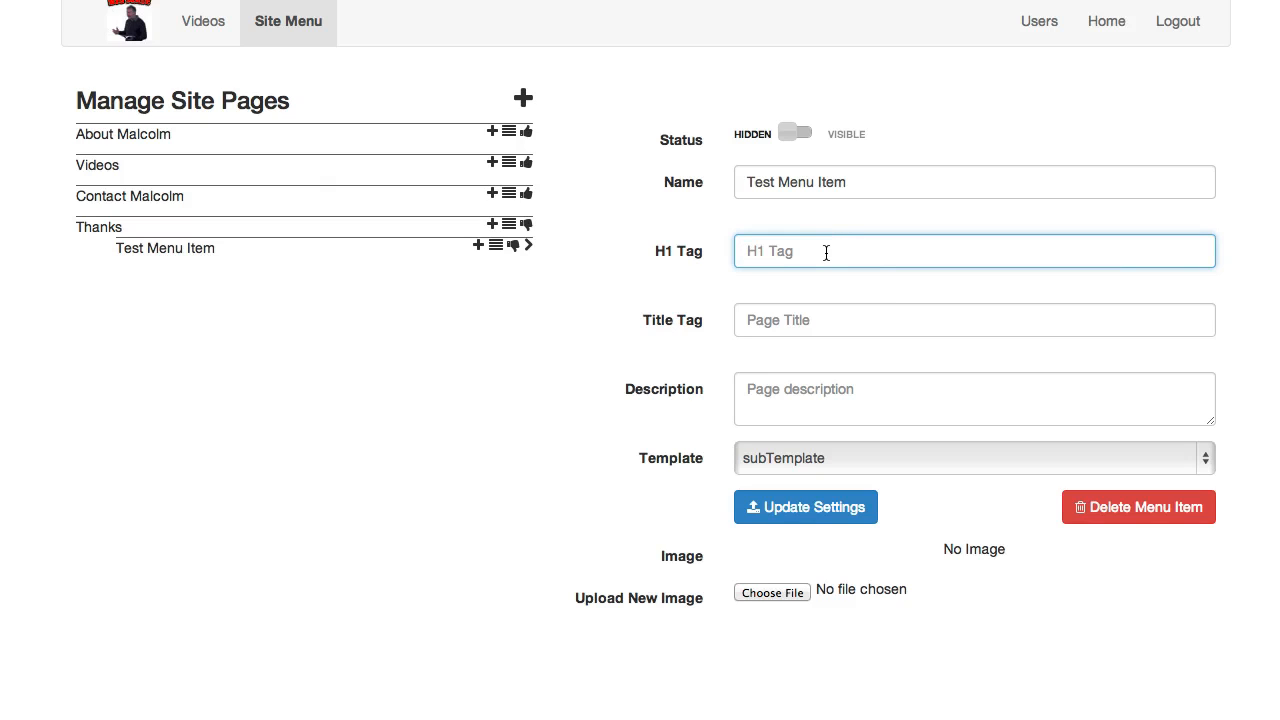
click(824, 318)
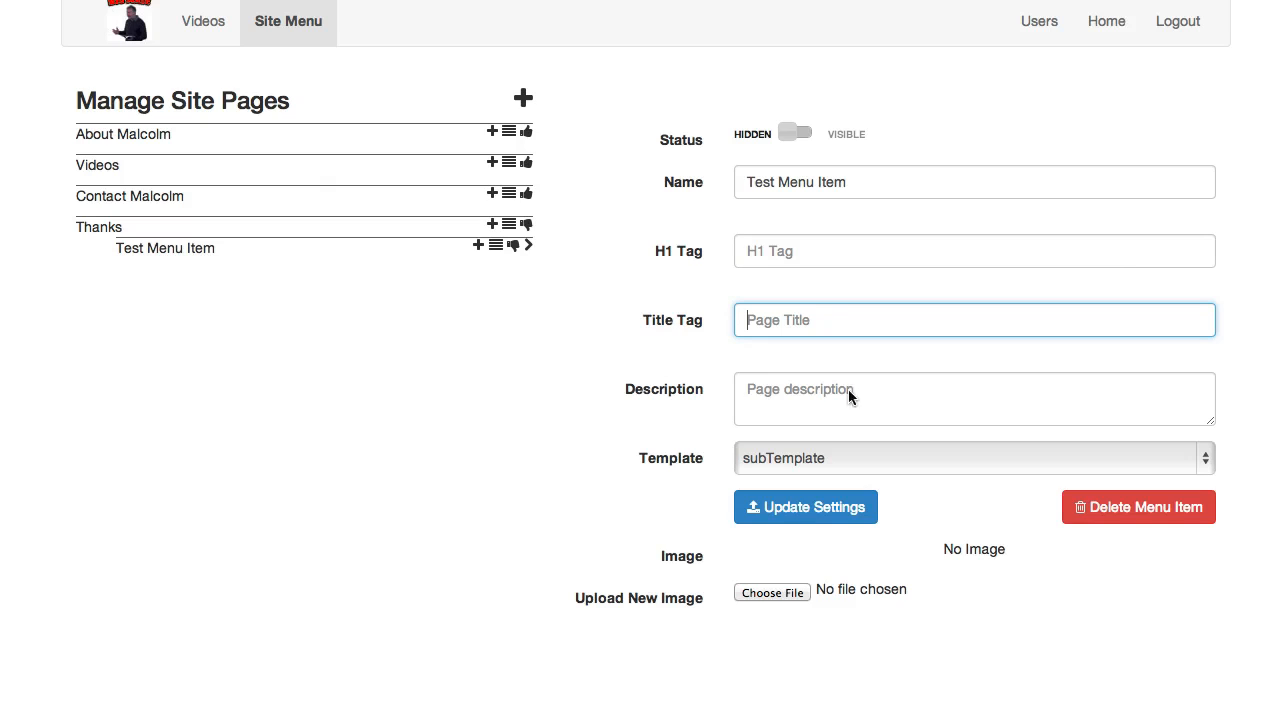
click(795, 404)
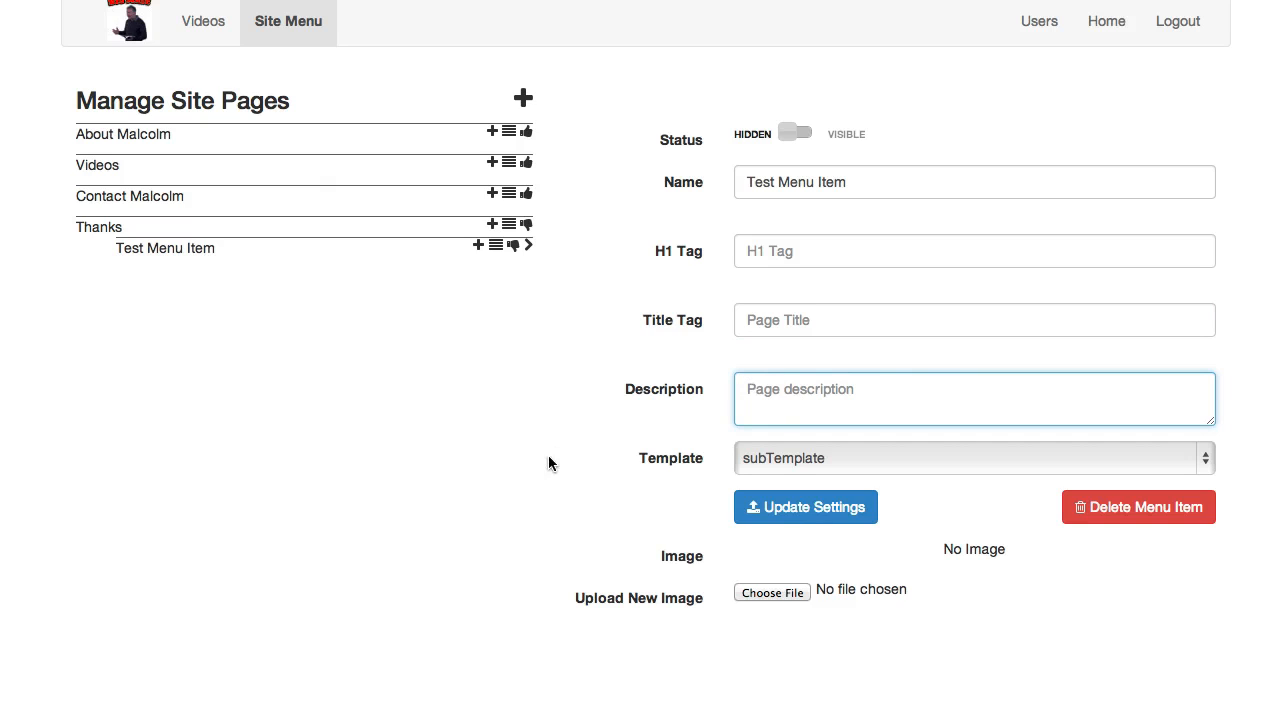
click(943, 457)
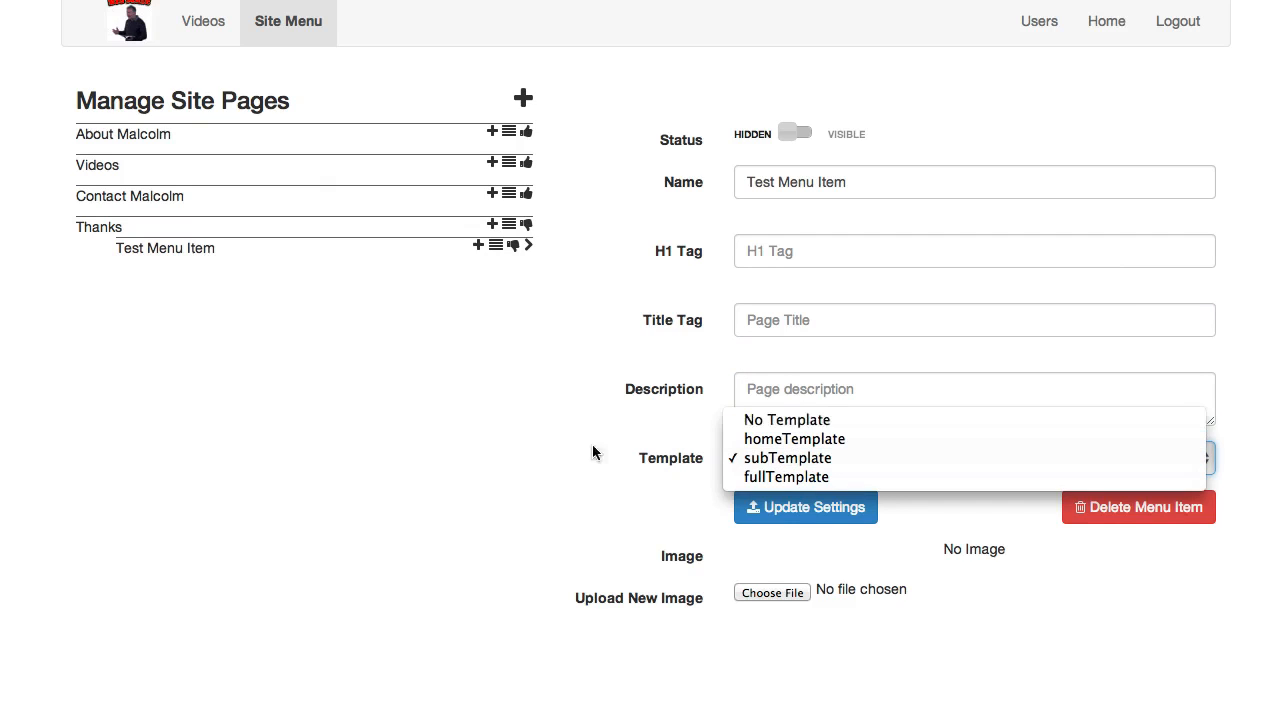
click(517, 481)
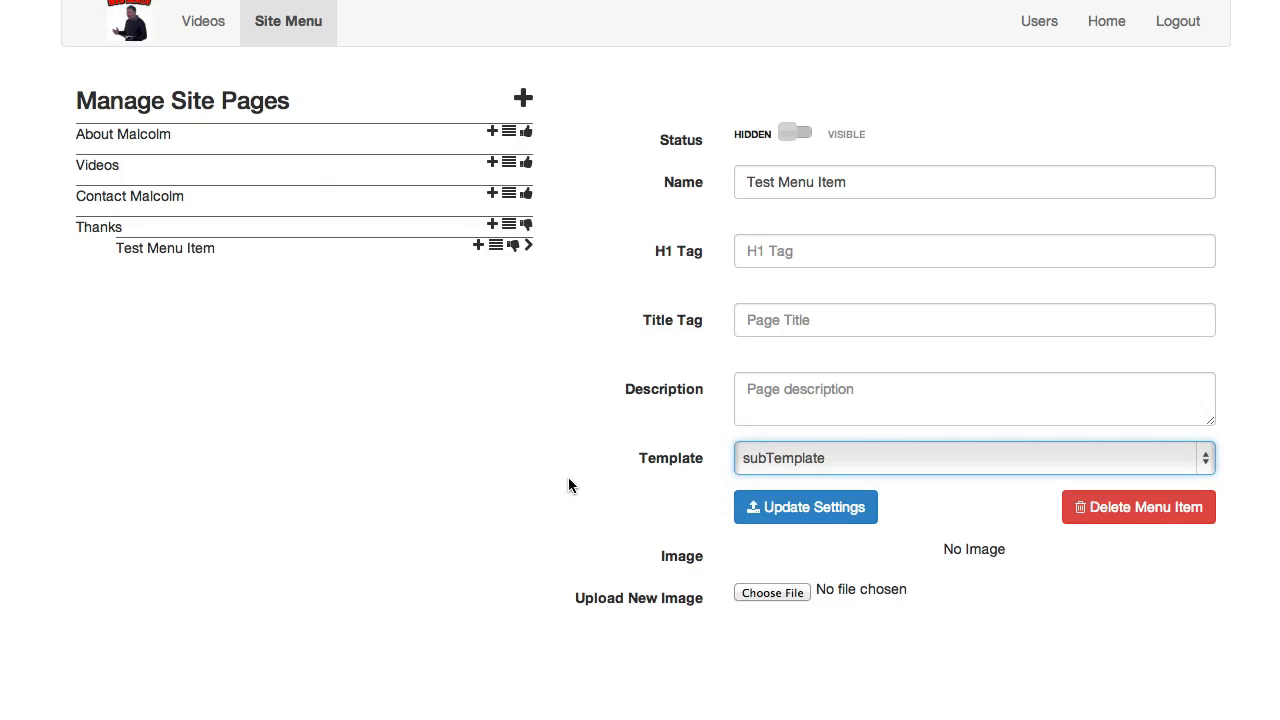
click(921, 510)
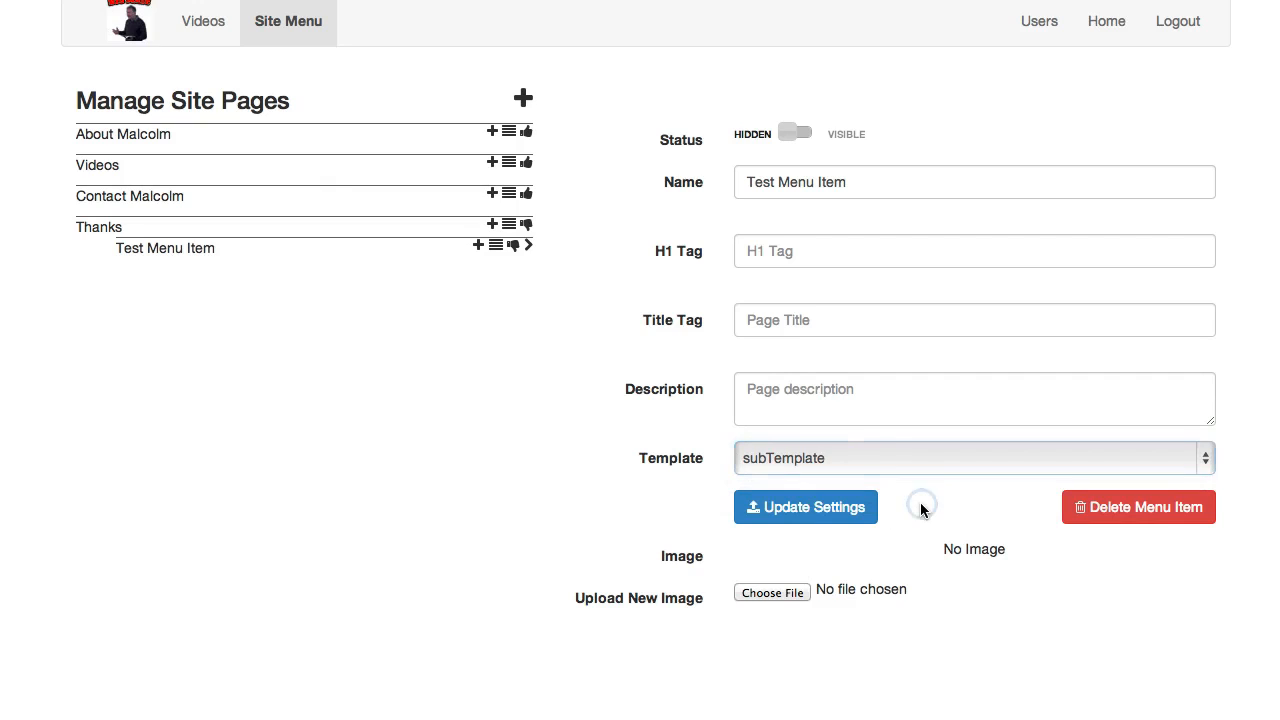
- Fill in the required H1 tag as "Test Item" and the title tag as "Big Malc's Bible Stories - Test Item"
click(812, 509)
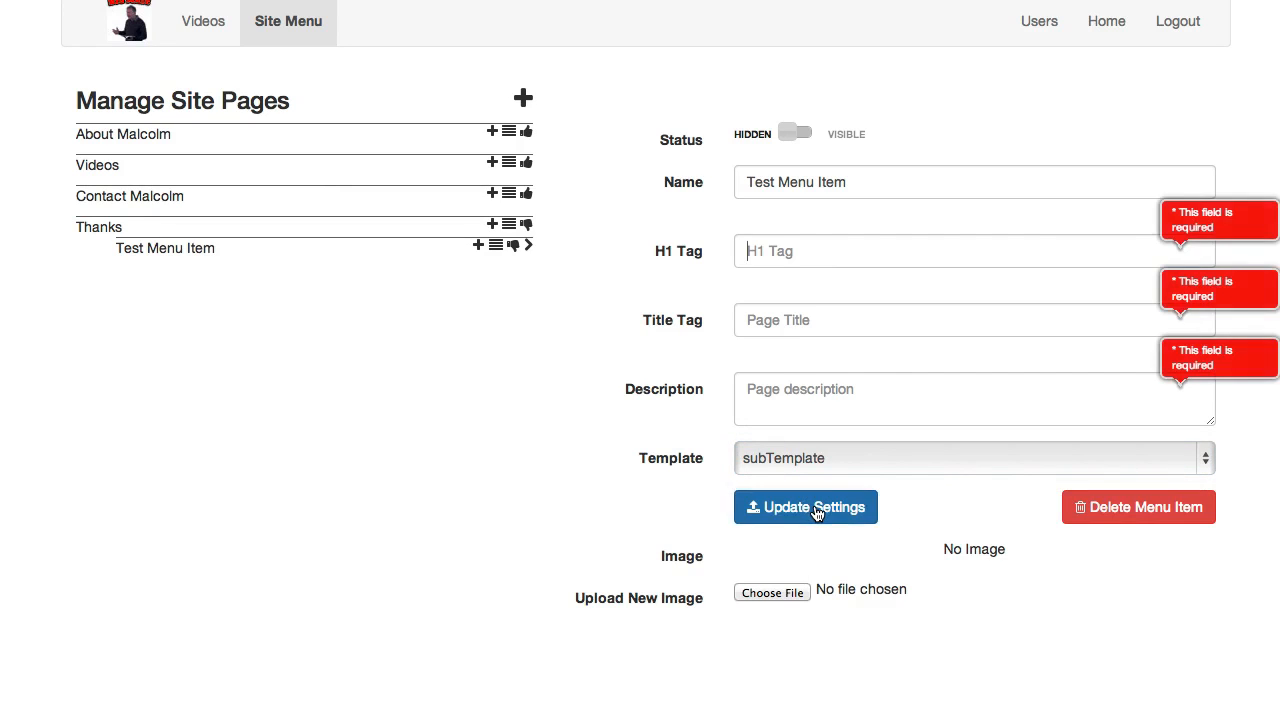
click(810, 255)
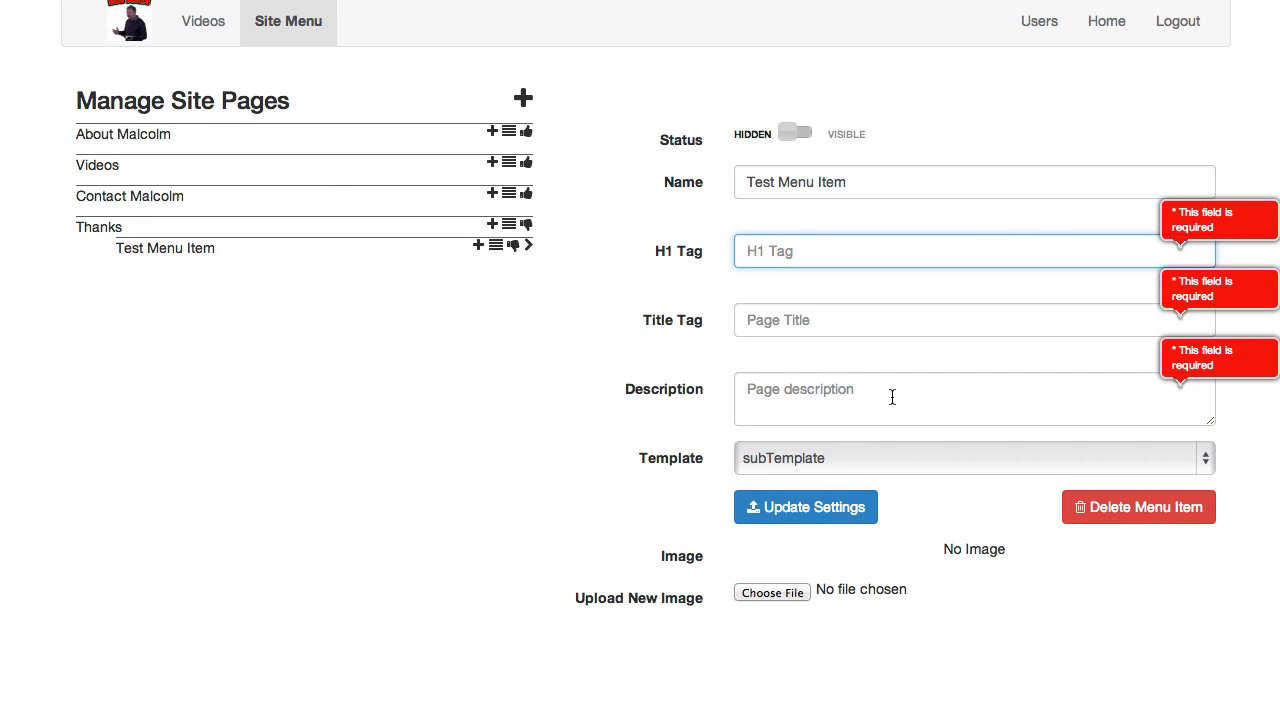
text(Test Item)
key(Tab)
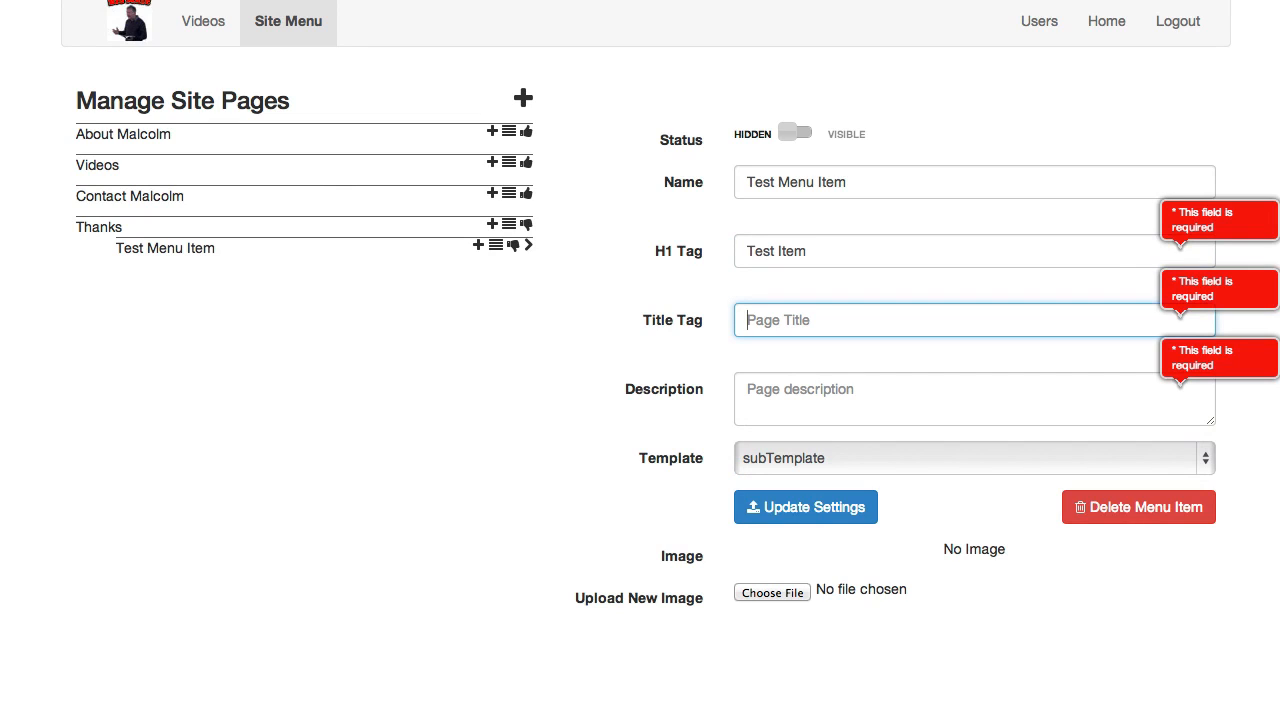
text(Big Malc's Bible )
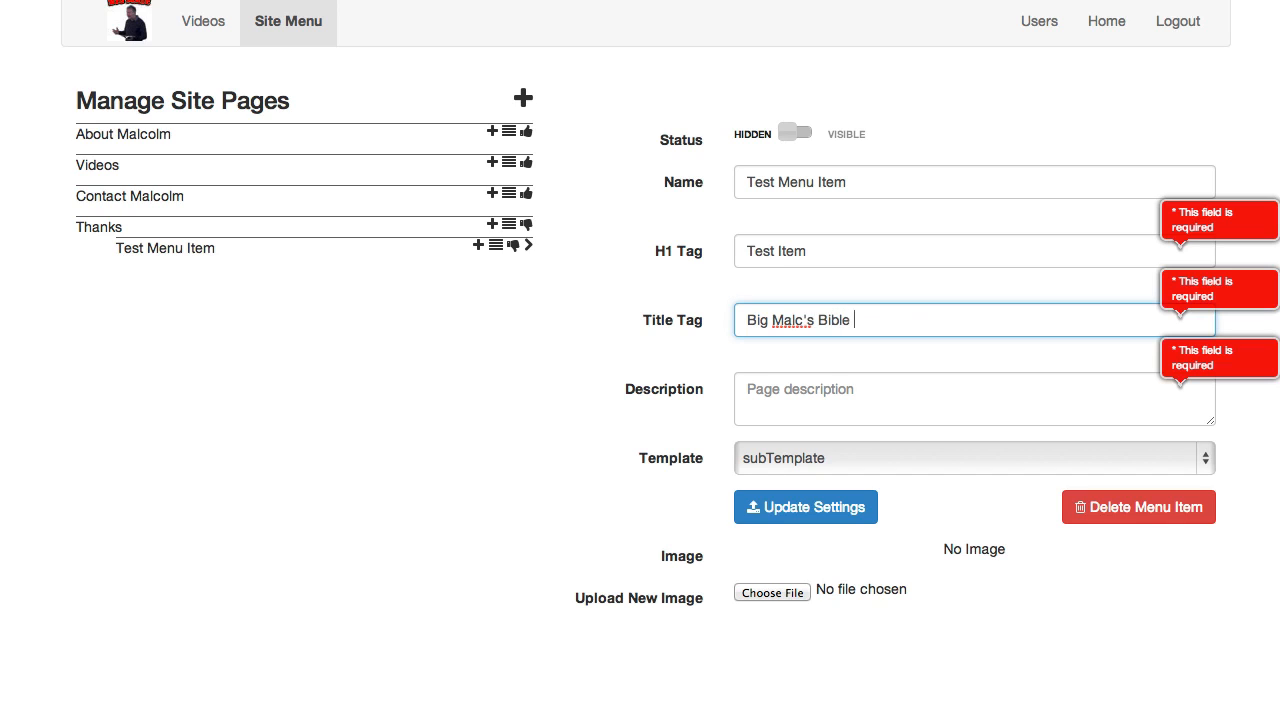
text(Stories - Test Item)
key(Tab)
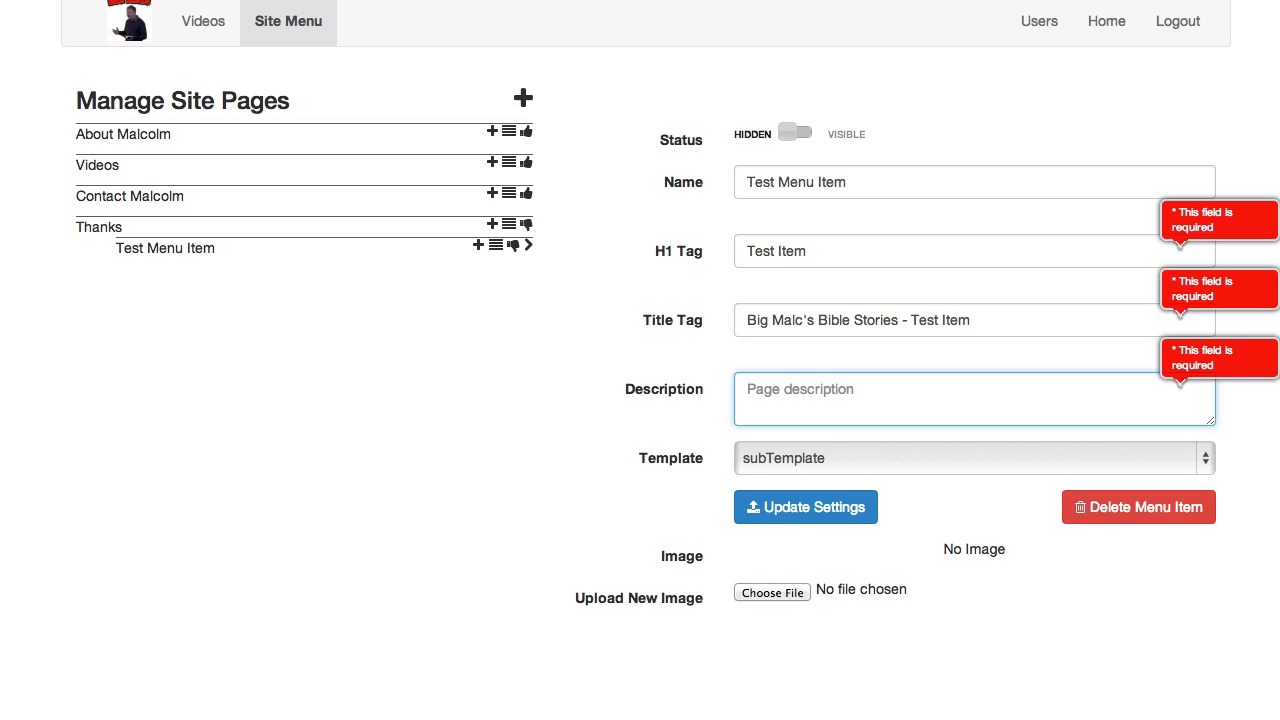
- Enter the description "Find out more about Big Malc's Test Item by clicking here." and save the page settings
text(Find out more about )
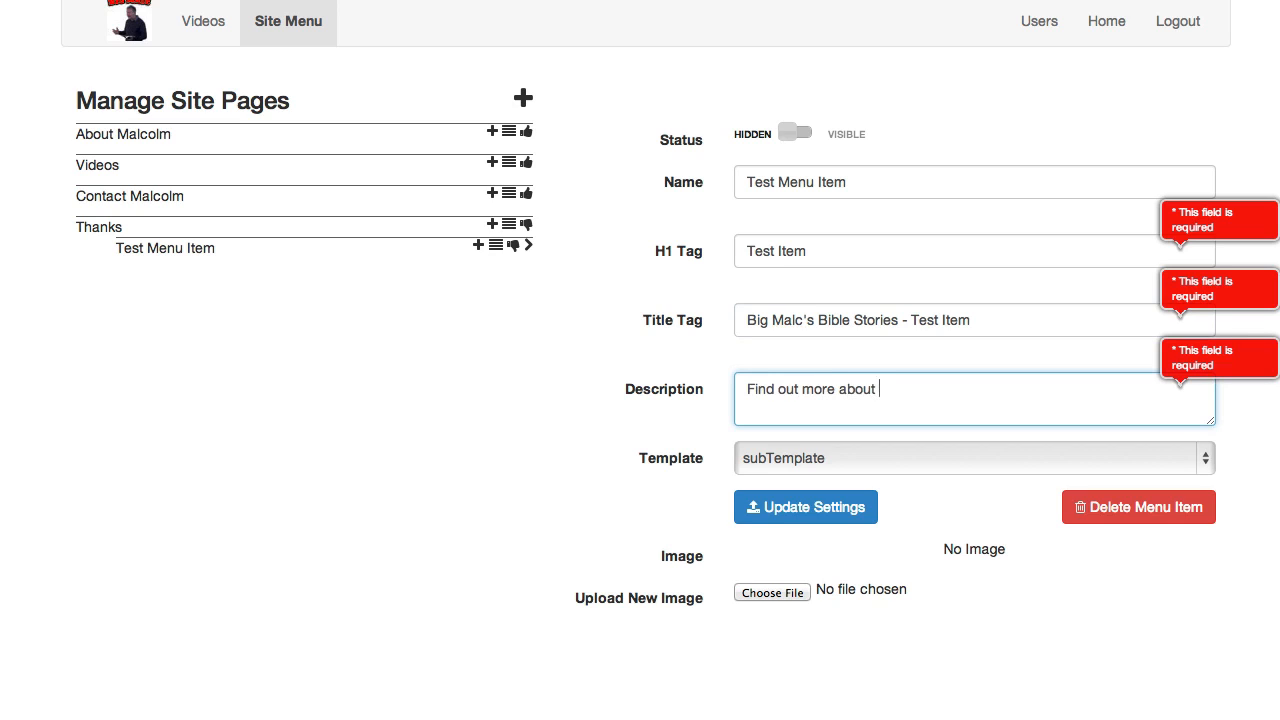
text(Big)
text( Malc's )
text(Test)
key(BackSpace)
key(BackSpace)
text(e)
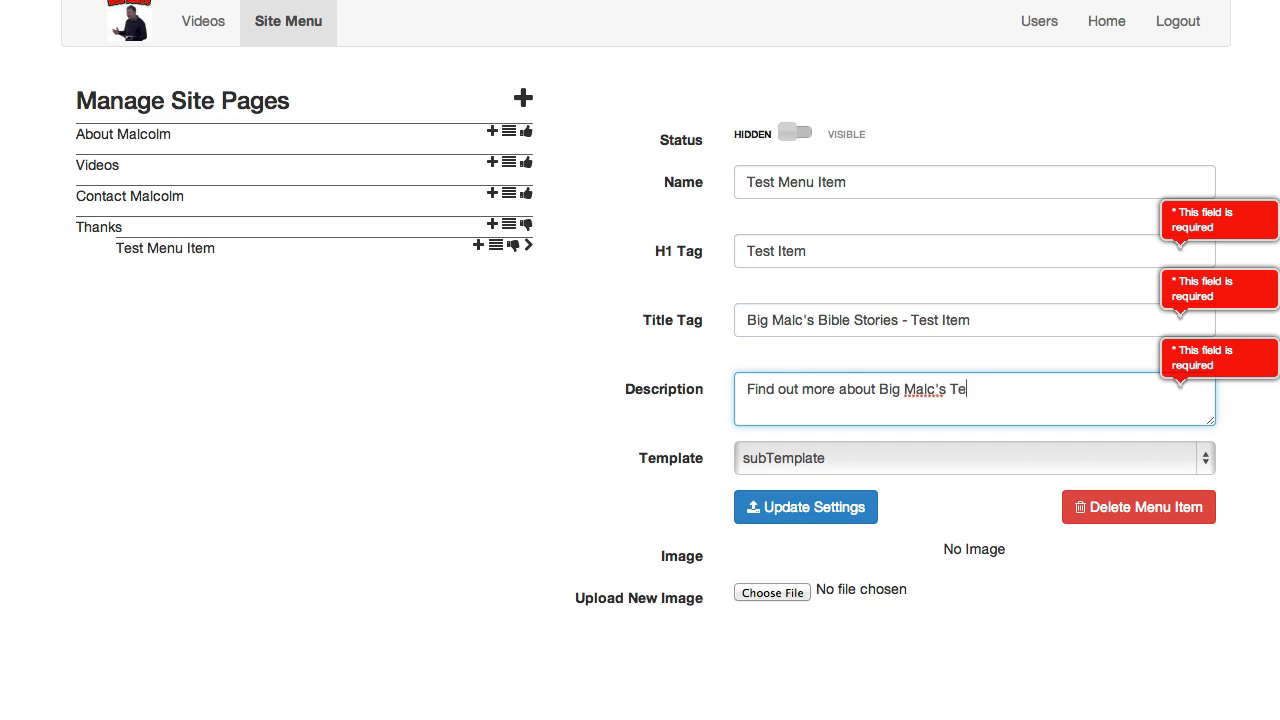
text(st Item by clicking here.)
click(806, 514)
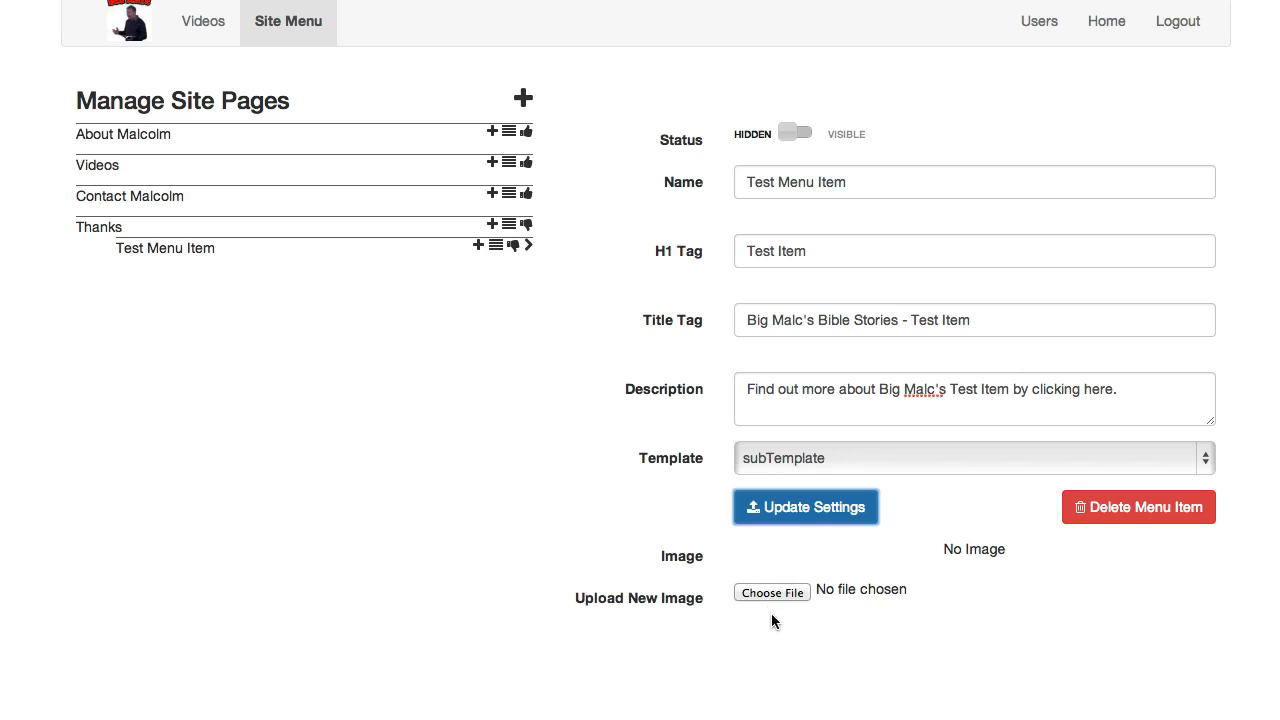
- Try to move the contact page down in the site page list
click(963, 604)
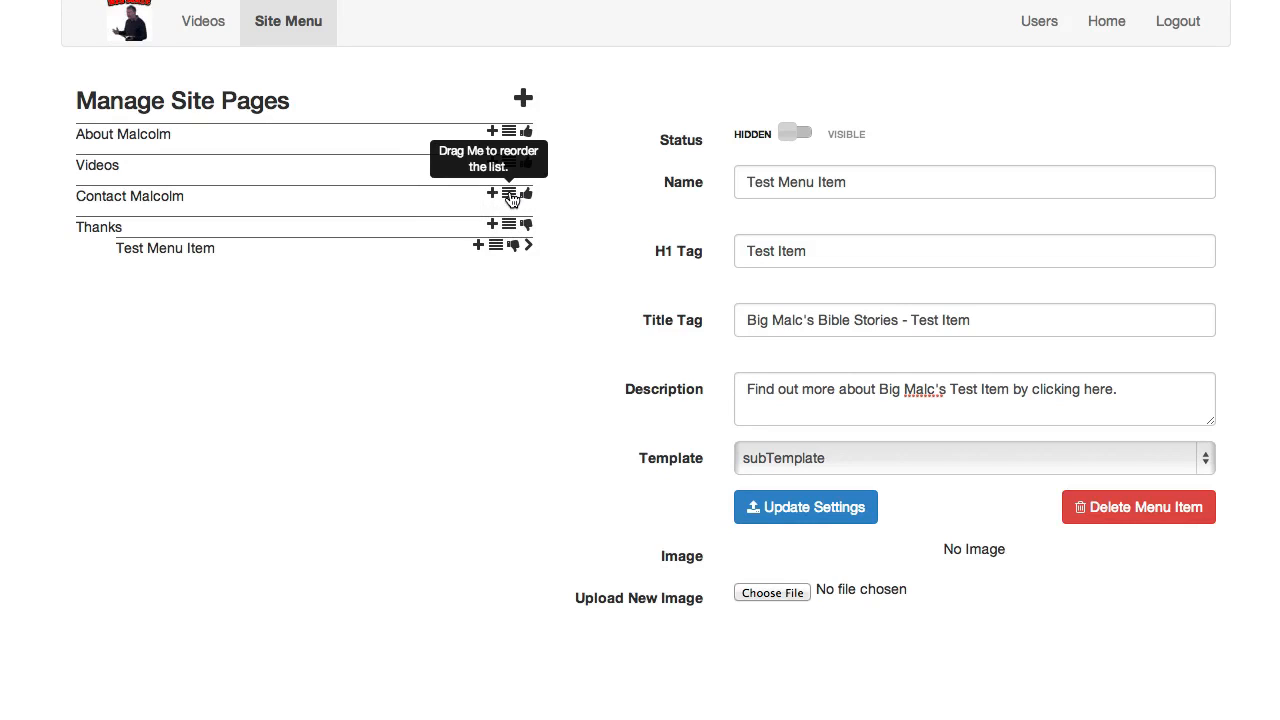
mouse_move(510, 194)
mouse_down()
mouse_move(503, 128)
mouse_move(507, 206)
mouse_up()
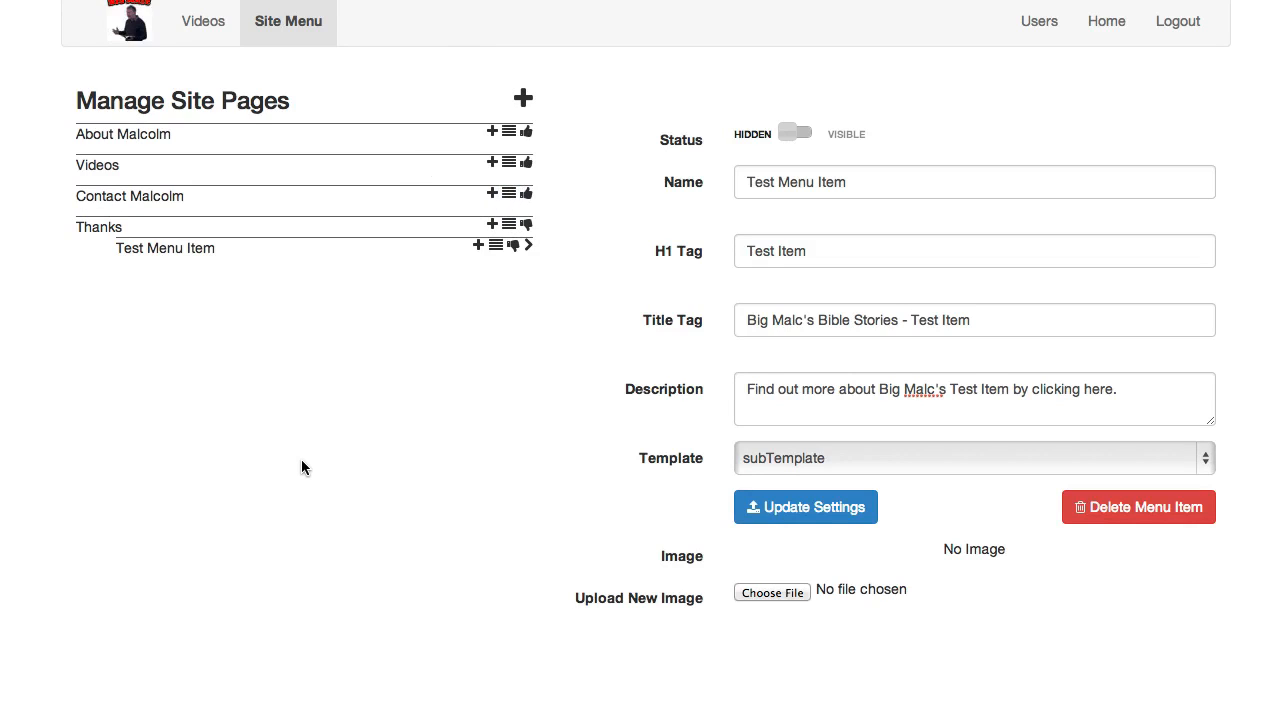